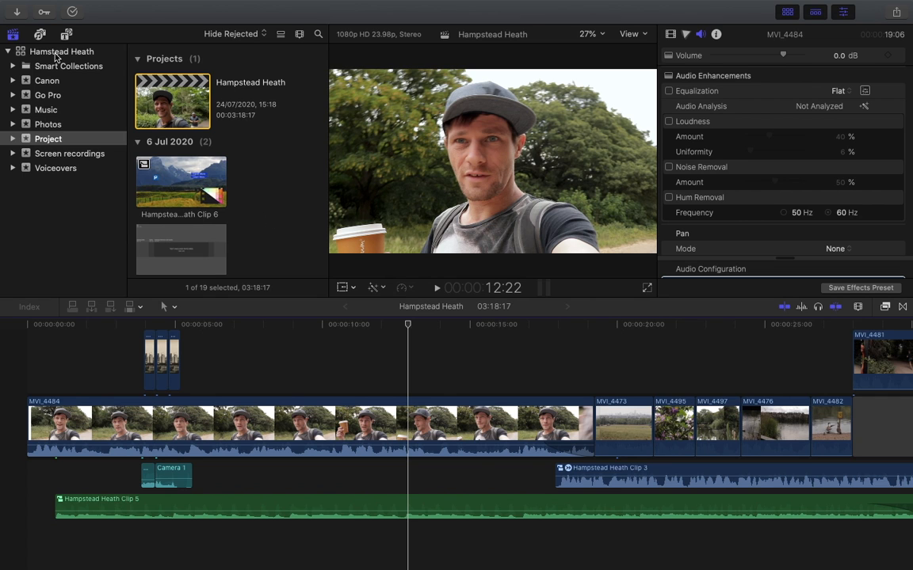
- Close the Hamstead Heath library and create a new library named 1st Project, saved on the Desktop
right_click(55, 54)
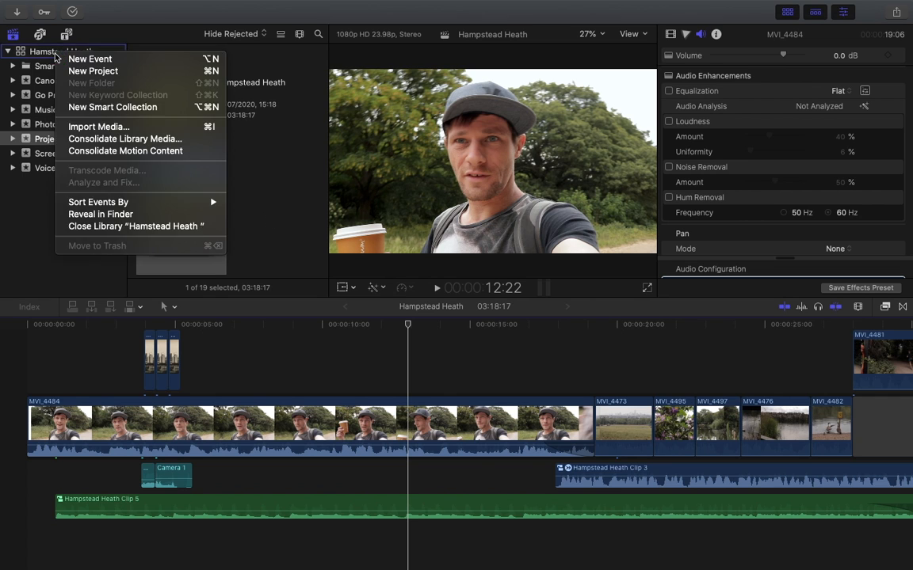
click(113, 228)
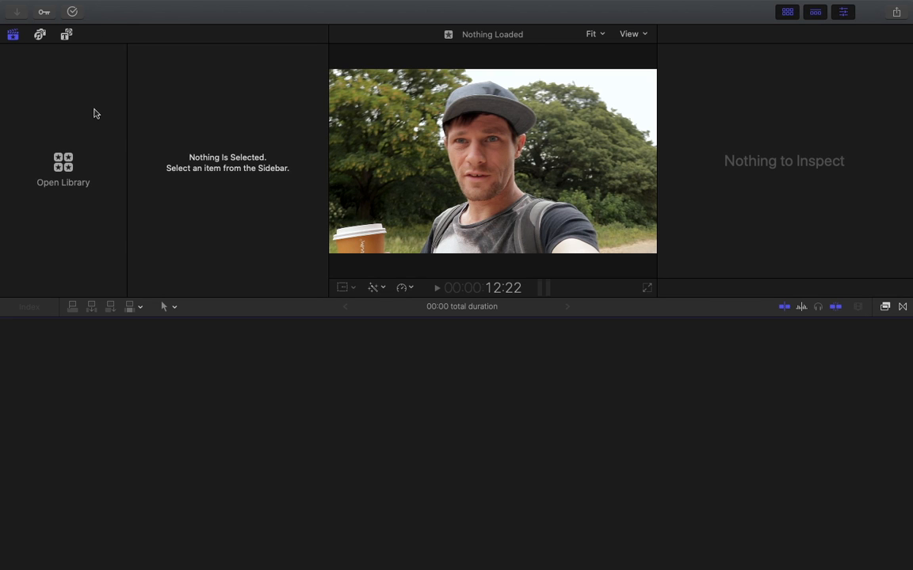
mouse_move(187, 4)
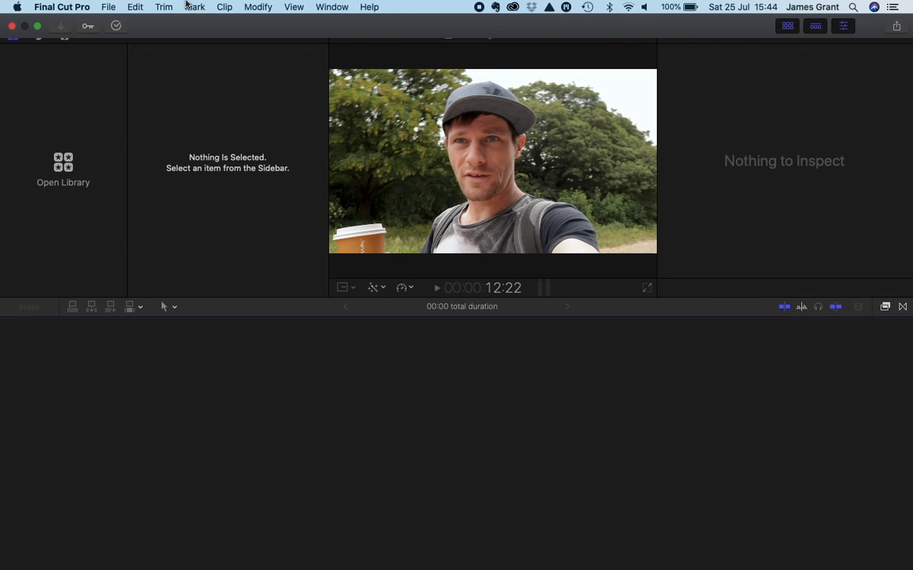
click(109, 7)
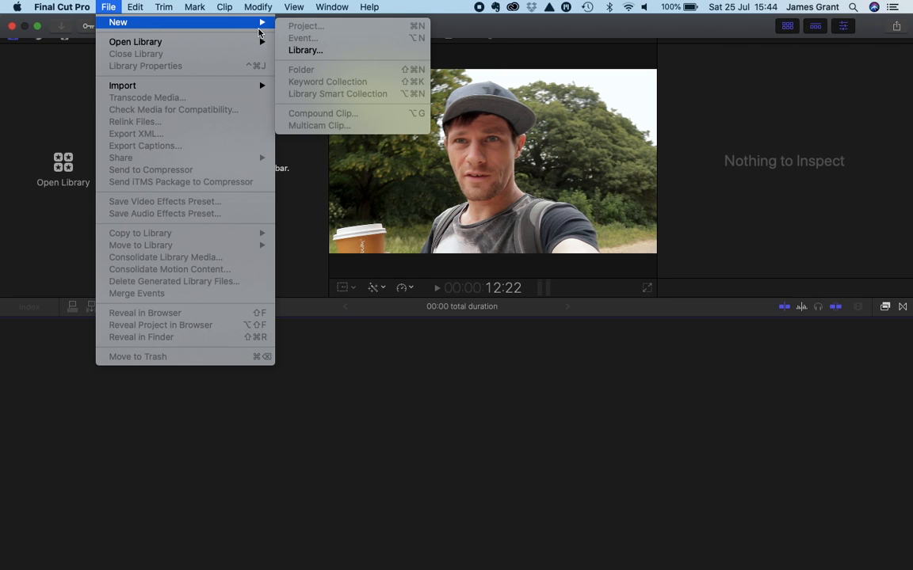
mouse_move(267, 24)
click(297, 50)
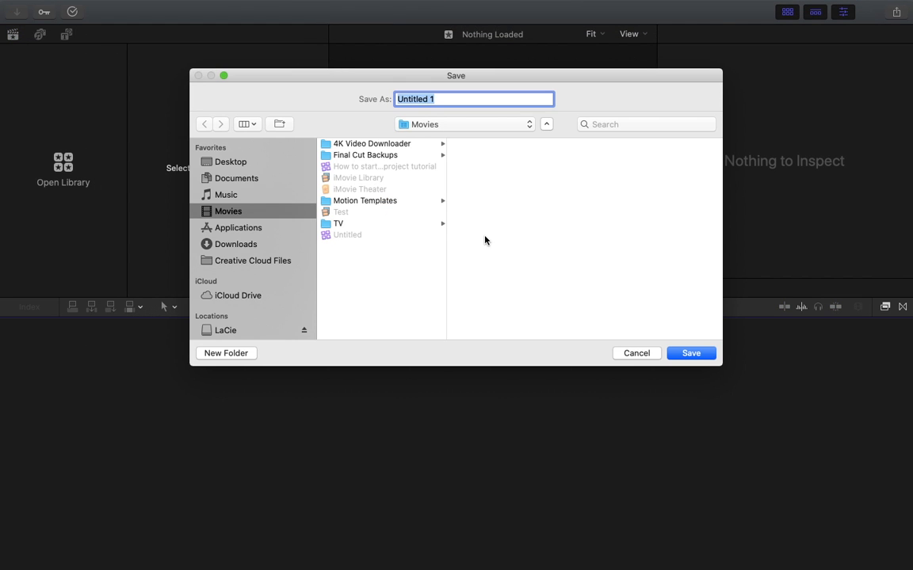
text(1st Project)
click(215, 162)
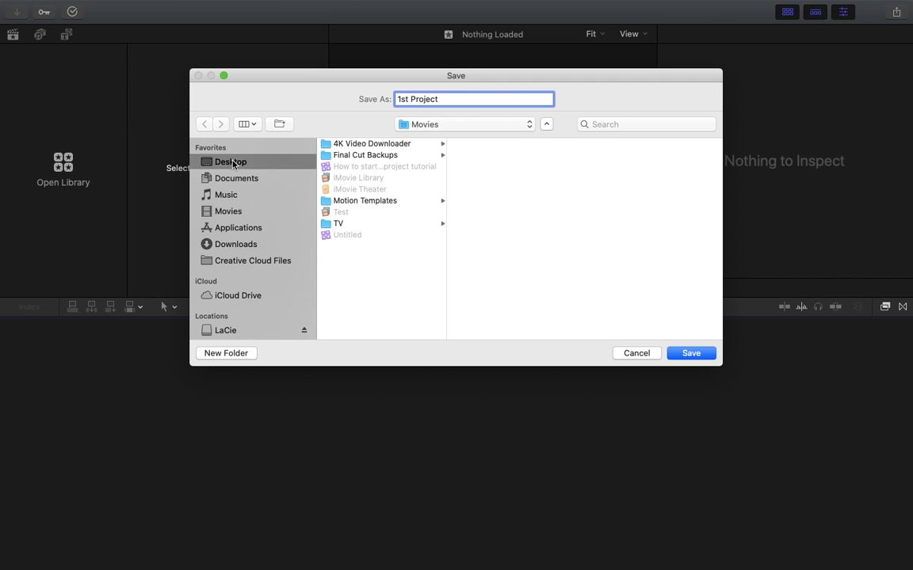
click(691, 351)
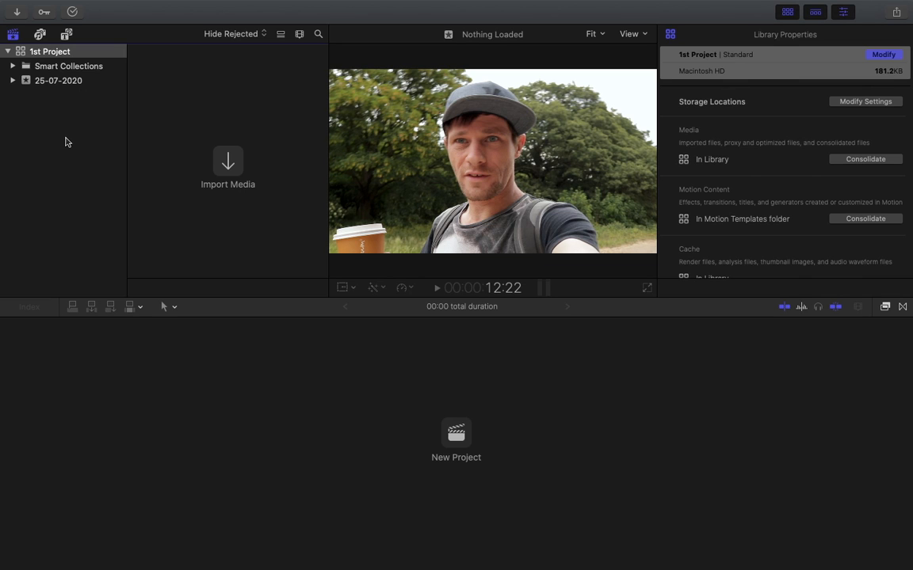
- Rename the 25-07-2020 event in the 1st Project library as Project
click(55, 84)
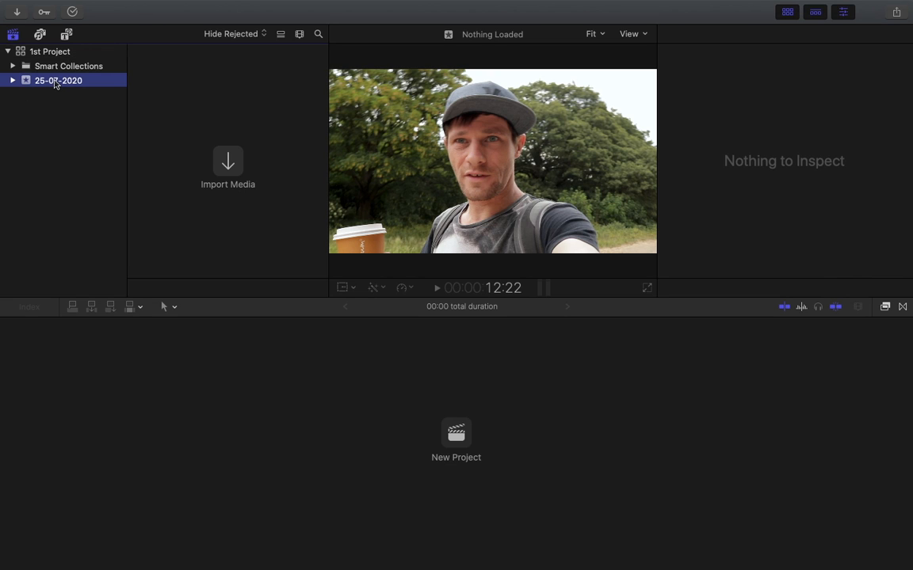
click(55, 83)
text(P)
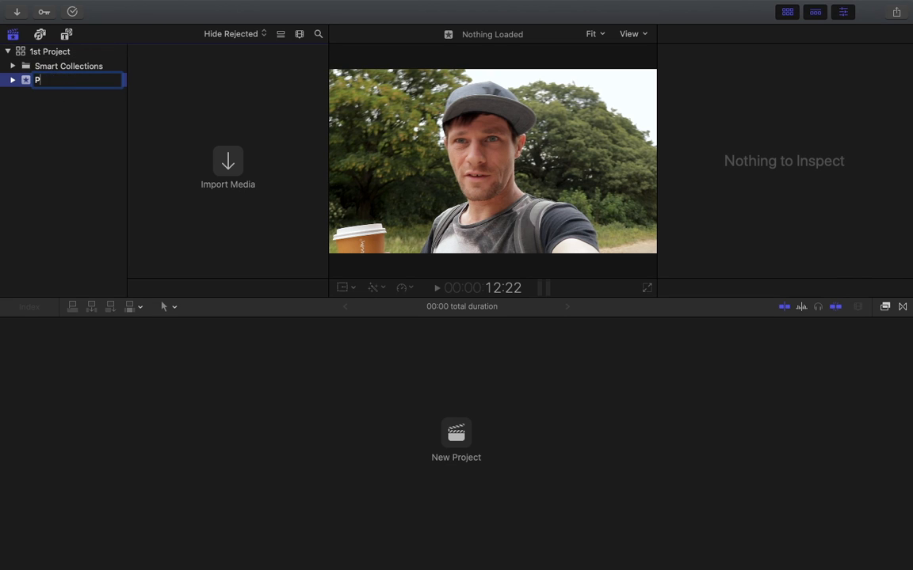
text(roject)
key(Return)
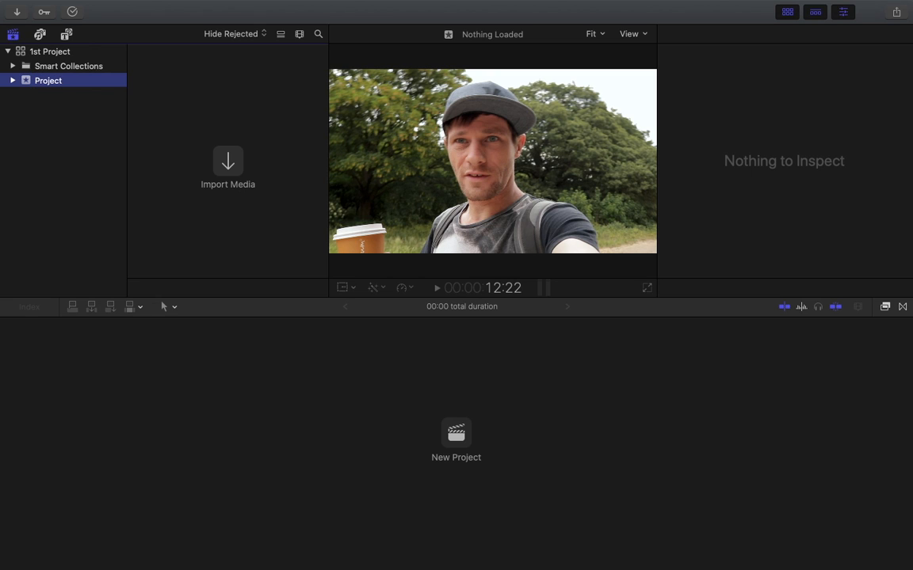
- Create a new event named Canon in the 1st Project library, without creating a new project
right_click(62, 124)
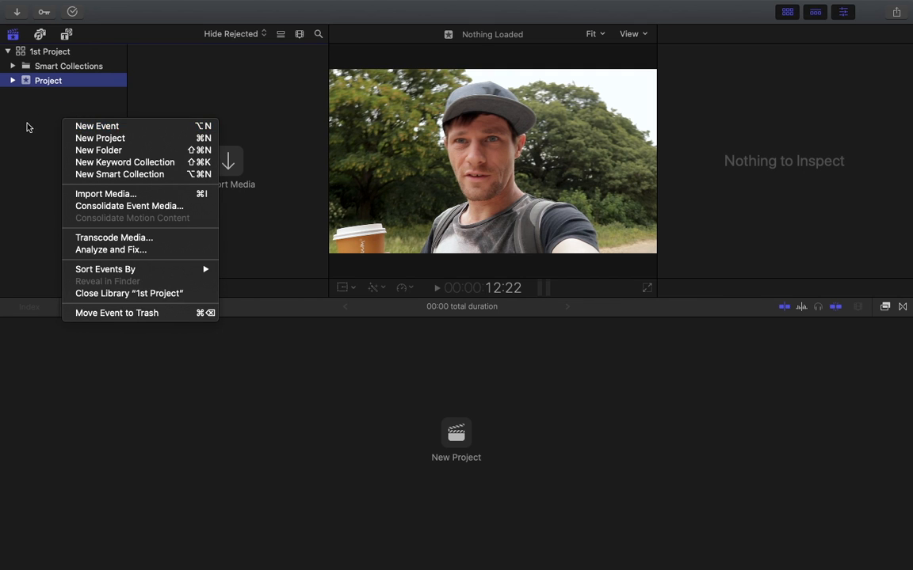
click(26, 115)
click(108, 7)
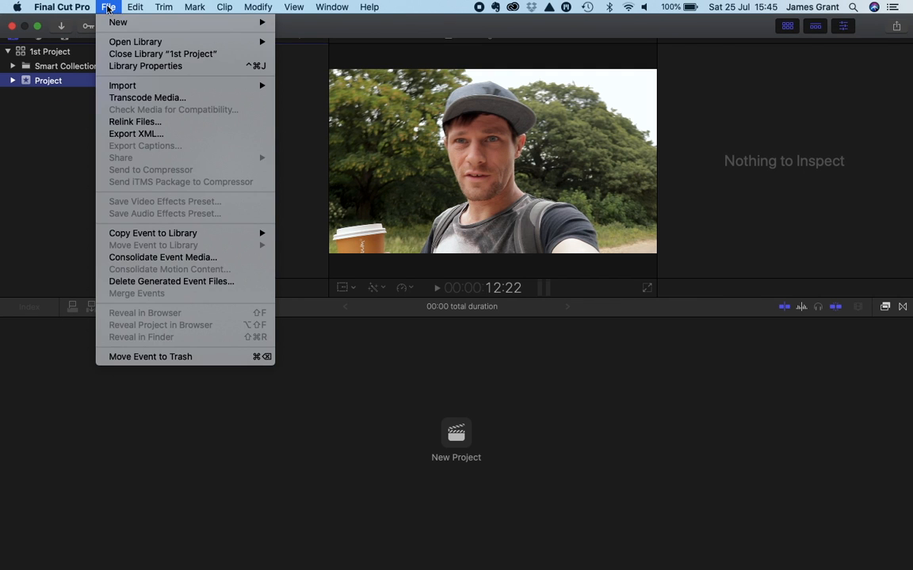
mouse_move(218, 22)
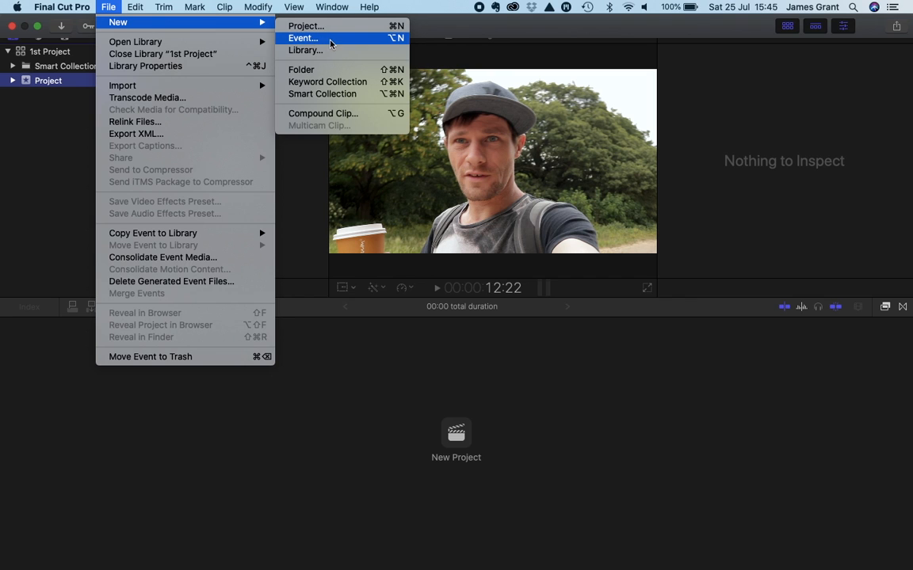
click(307, 38)
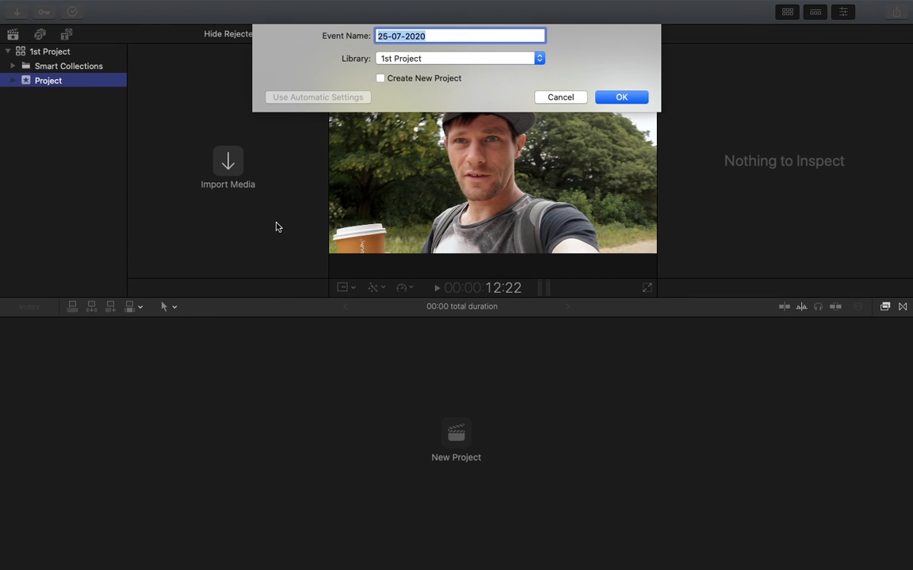
text(Canon)
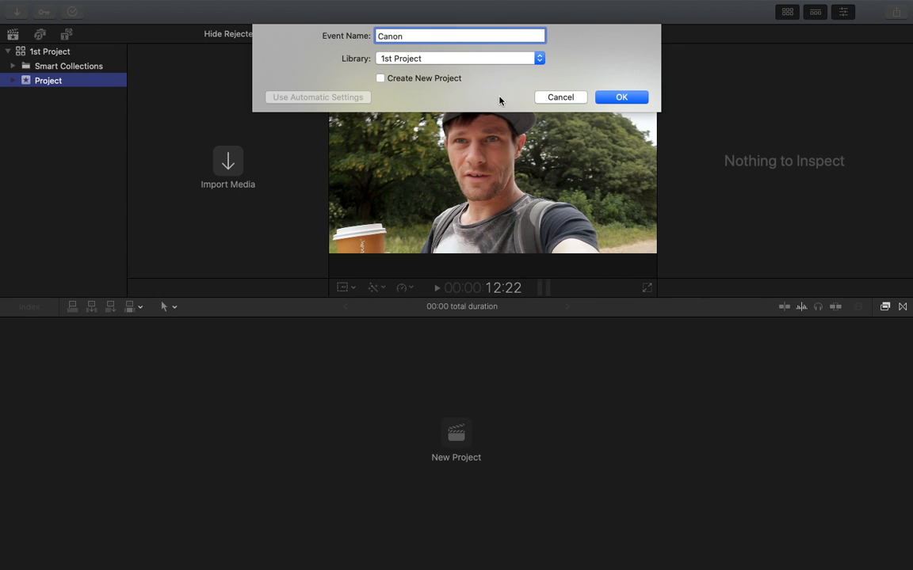
click(420, 59)
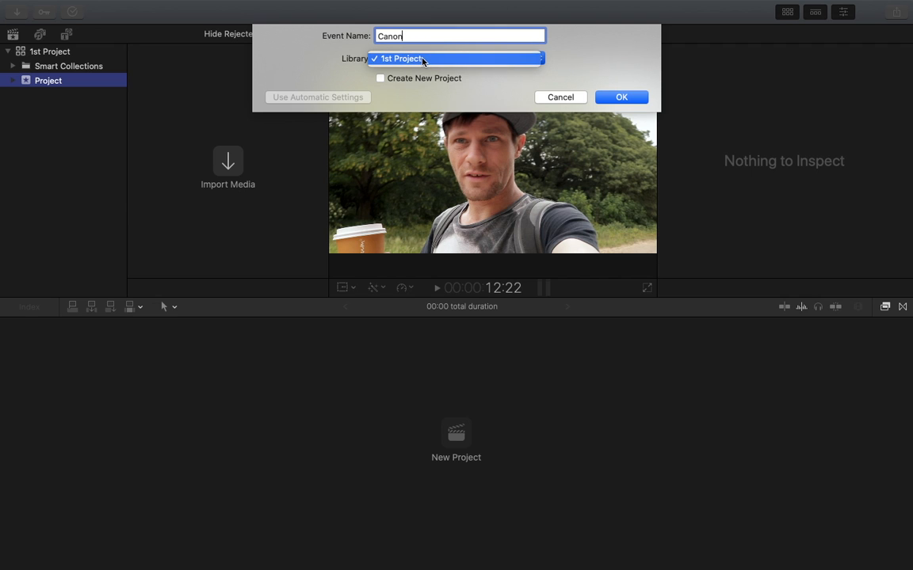
click(424, 61)
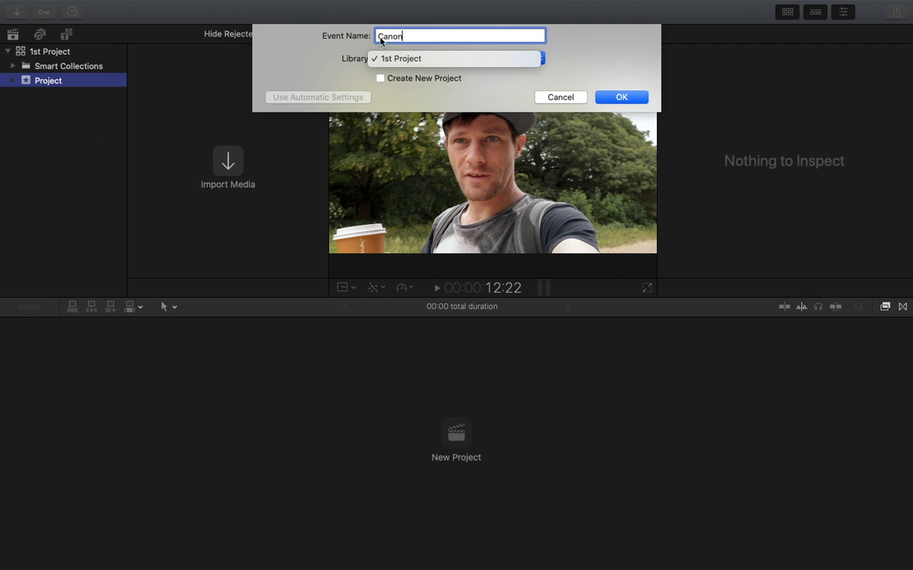
click(454, 61)
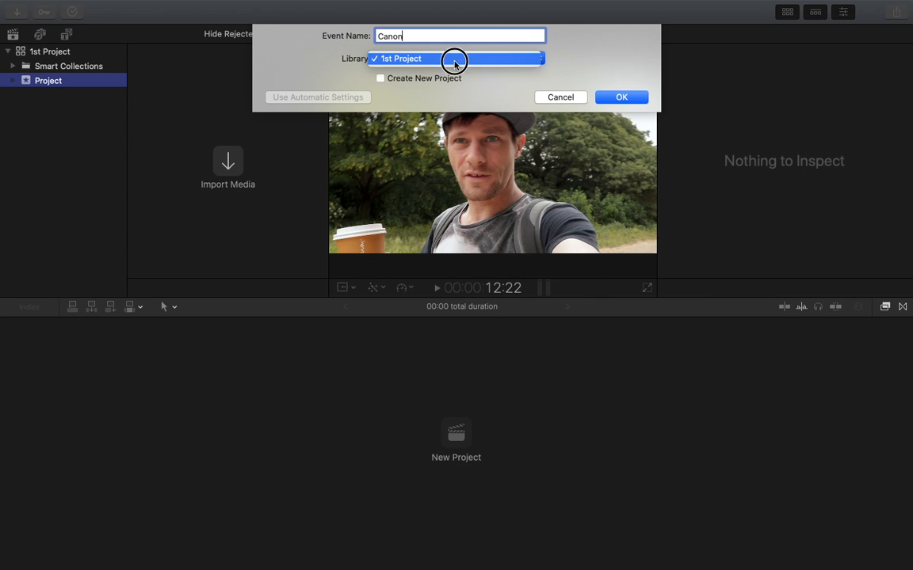
click(621, 97)
- Create another event named Photos in the 1st Project library
right_click(64, 153)
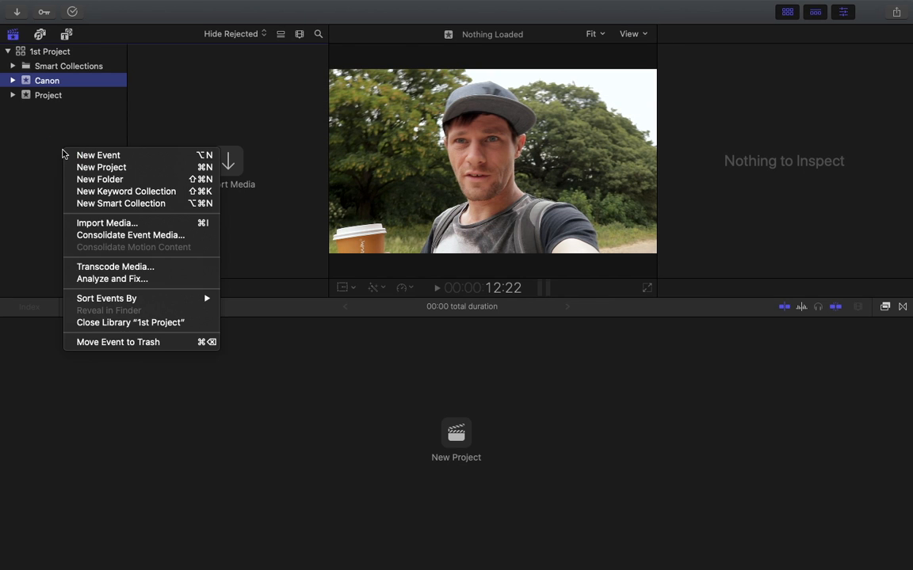
click(93, 154)
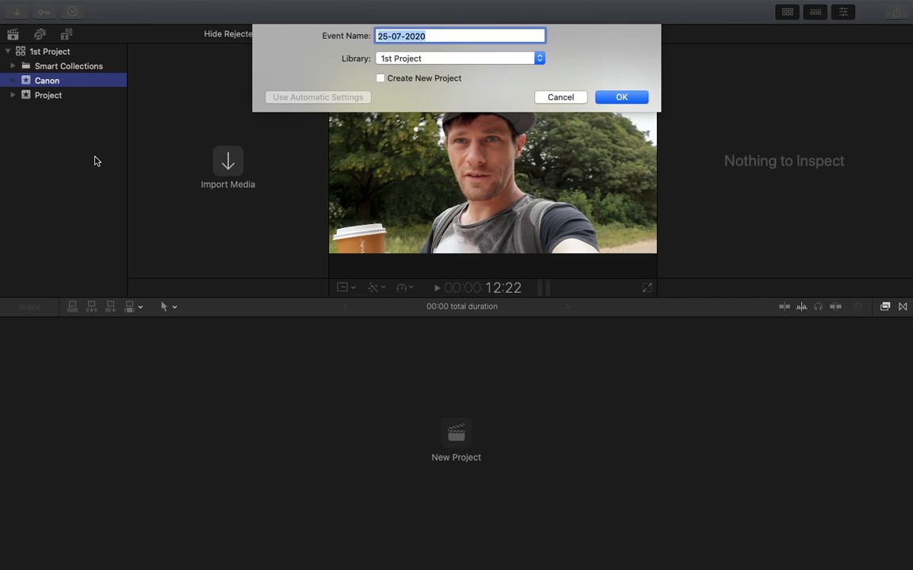
text(Photos)
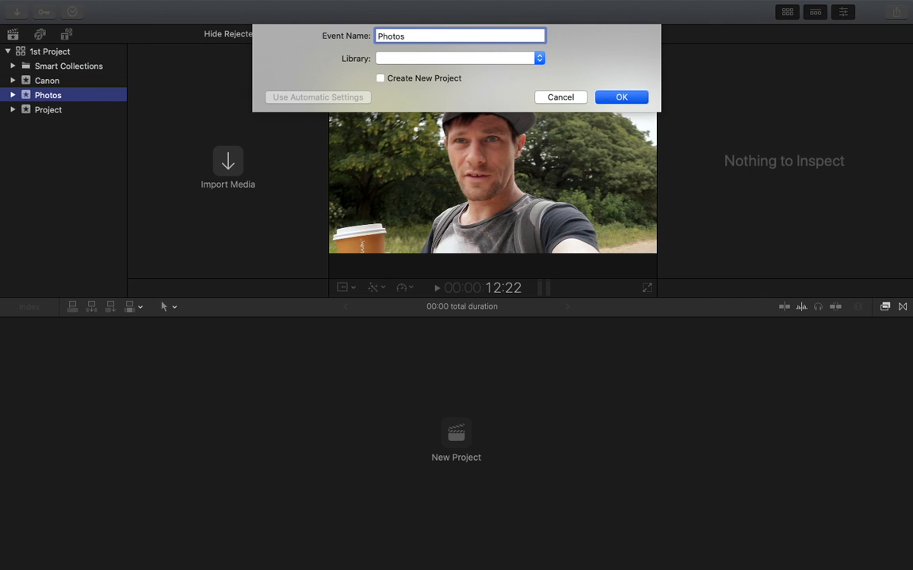
key(Return)
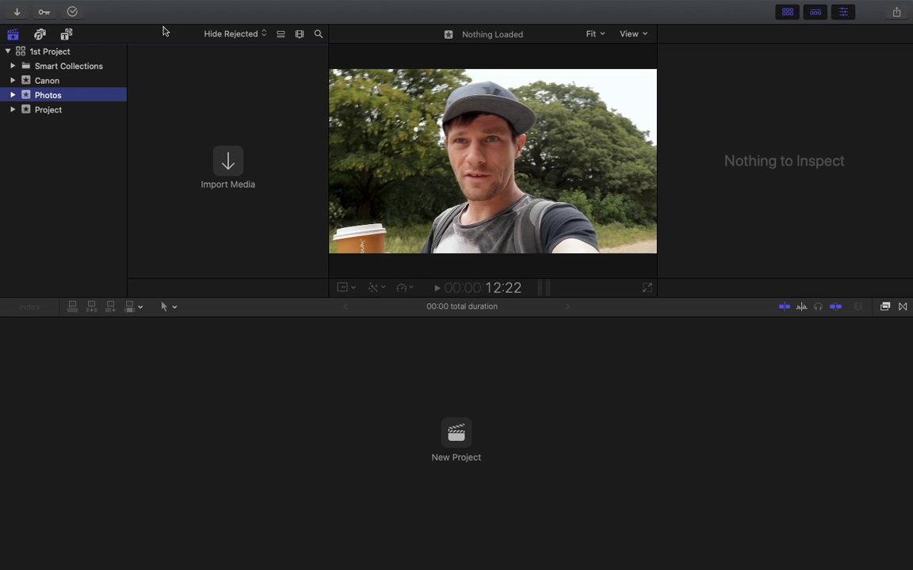
- Start a new project named 1st Project and assign it to the Project event
click(109, 8)
mouse_move(183, 21)
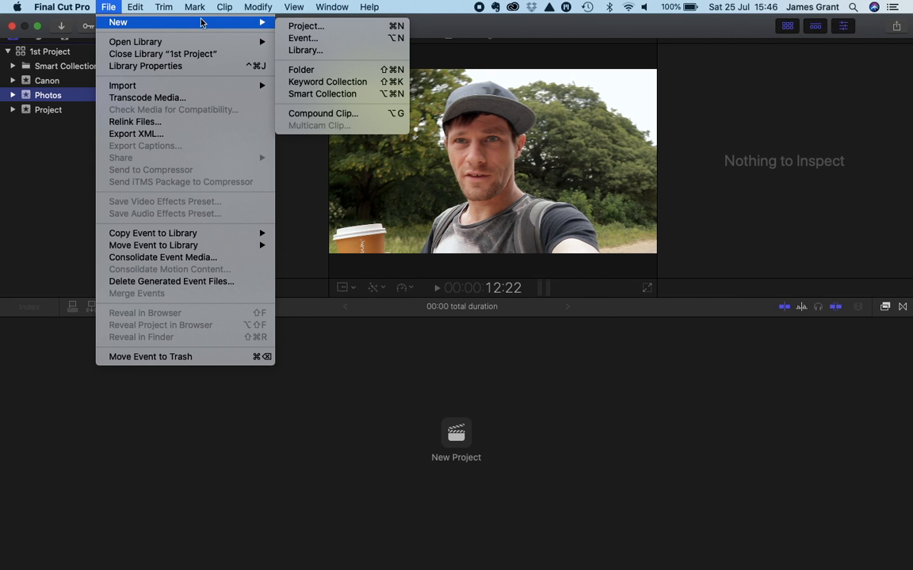
click(352, 27)
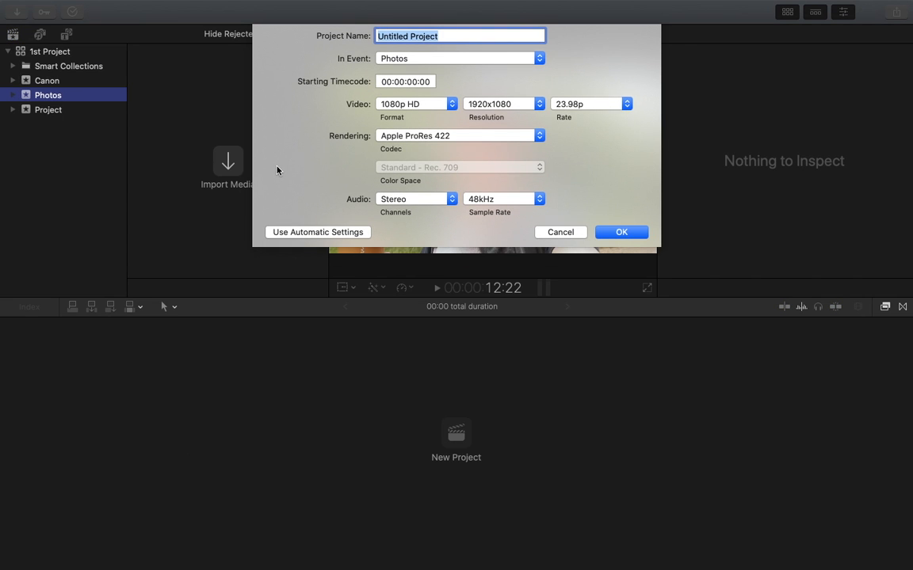
text(1st Project)
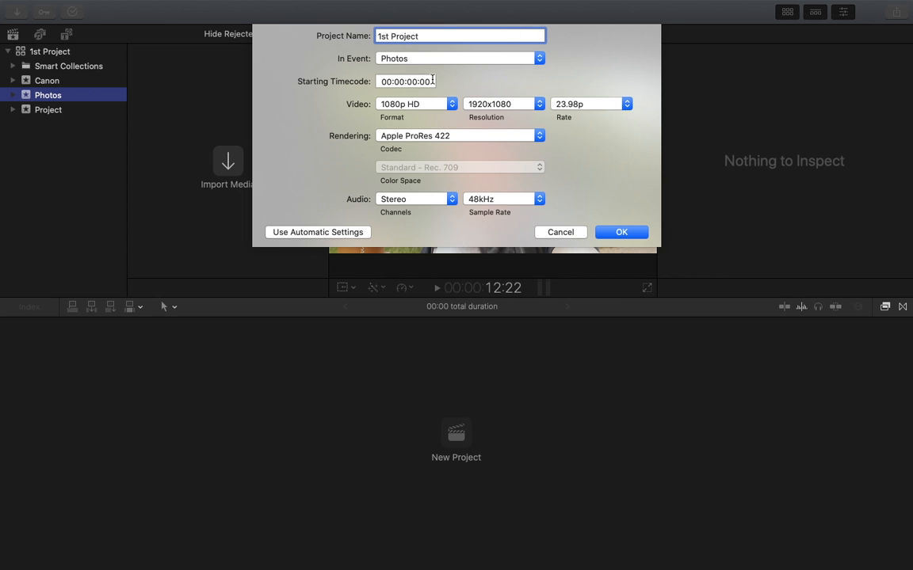
click(520, 58)
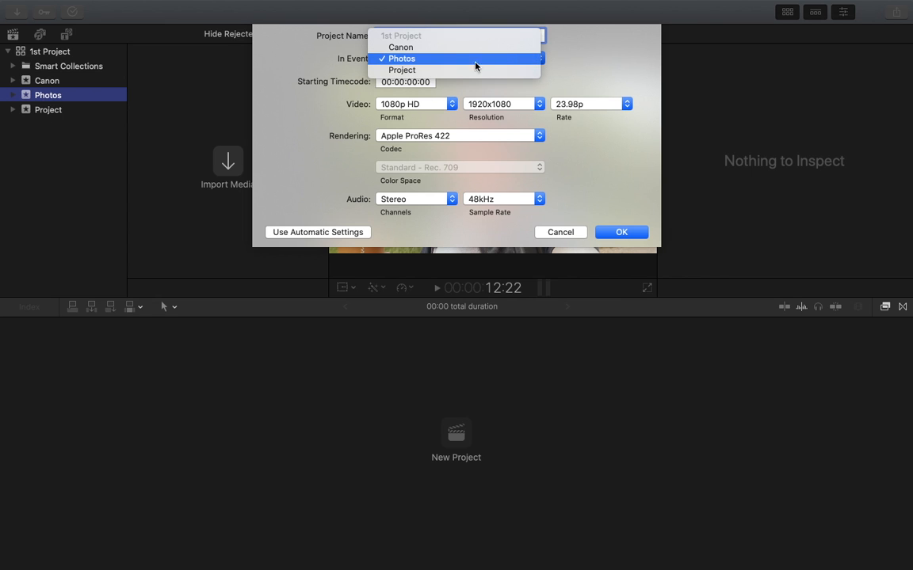
click(435, 72)
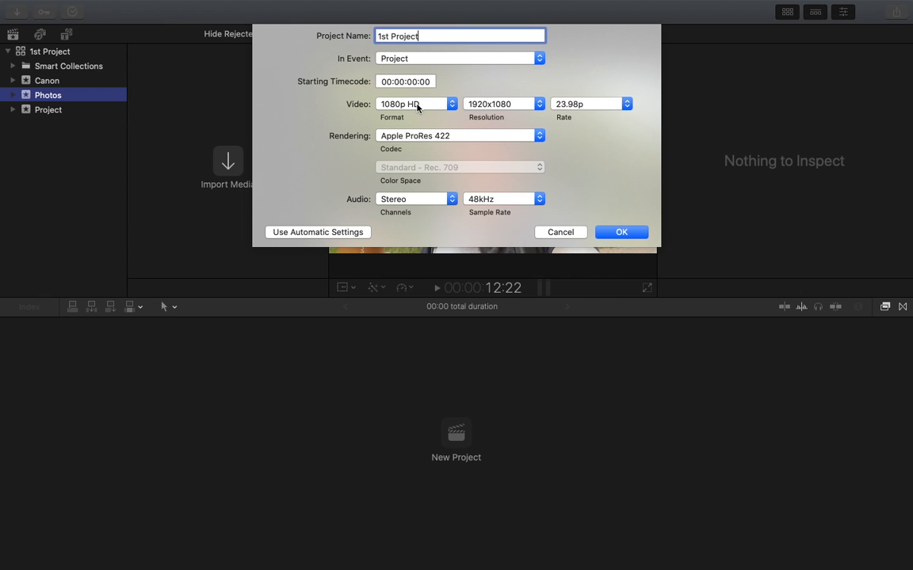
- Keep the video format at 1080p HD and the rate at 23.98p, create the project, and show the Project event's contents
click(441, 107)
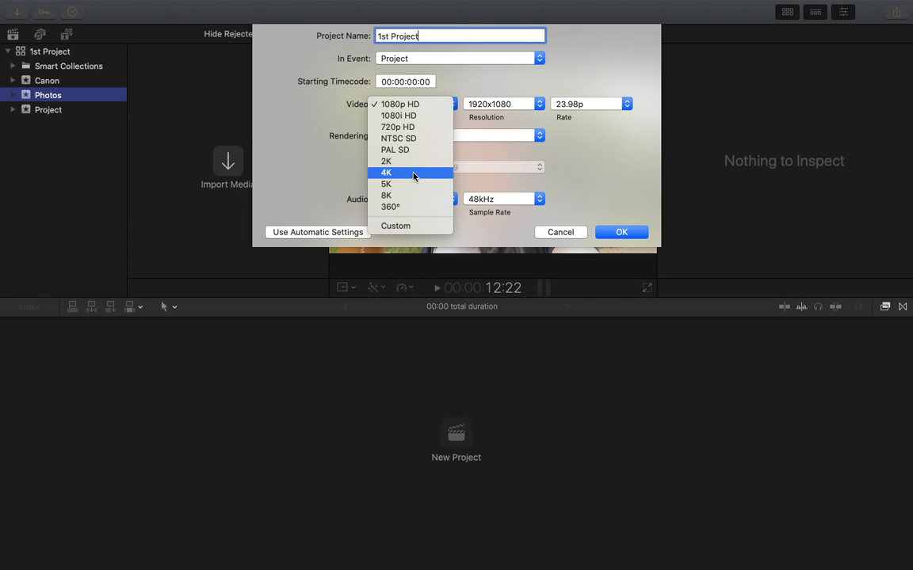
click(447, 91)
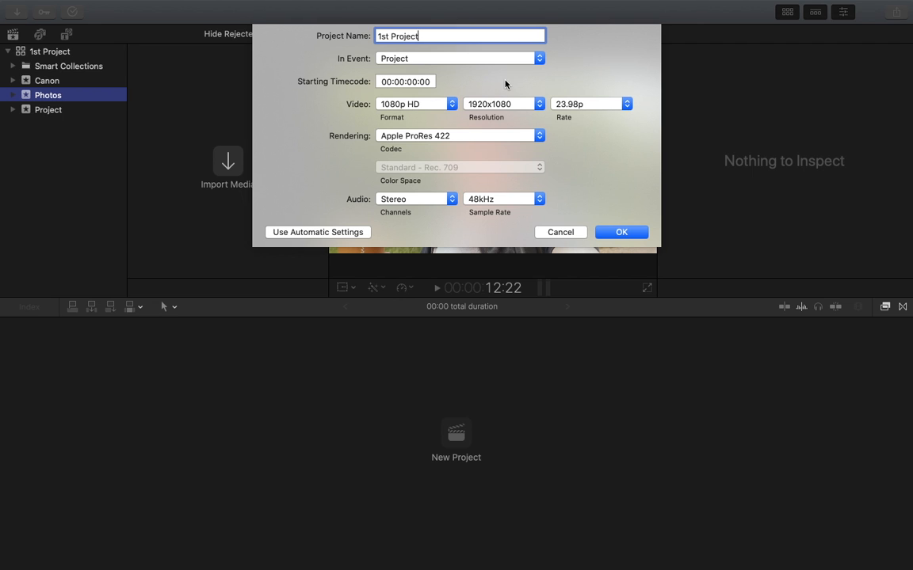
click(591, 106)
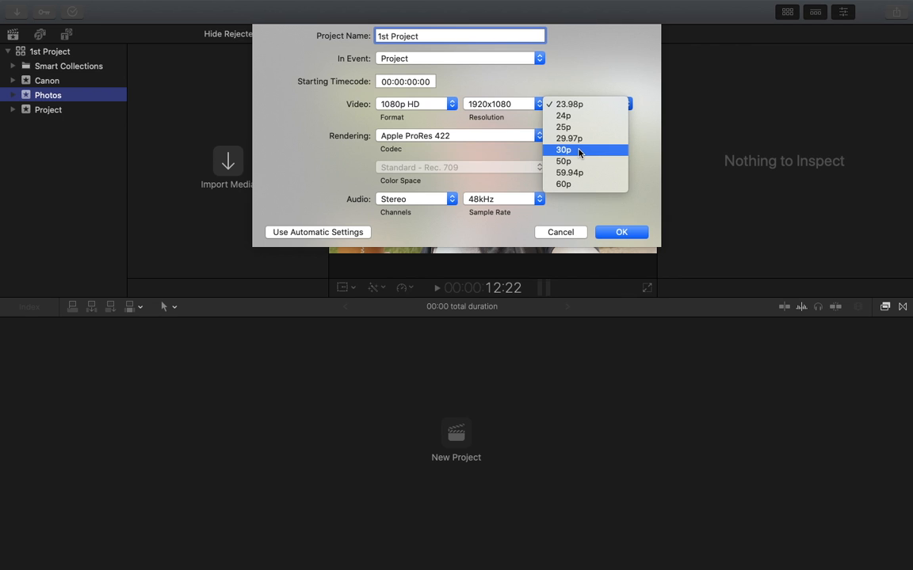
click(587, 107)
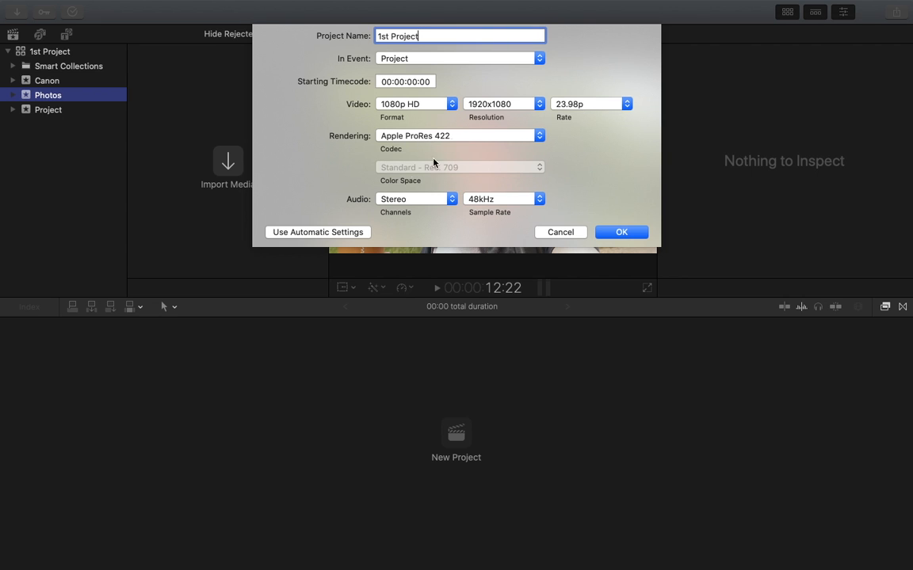
click(620, 232)
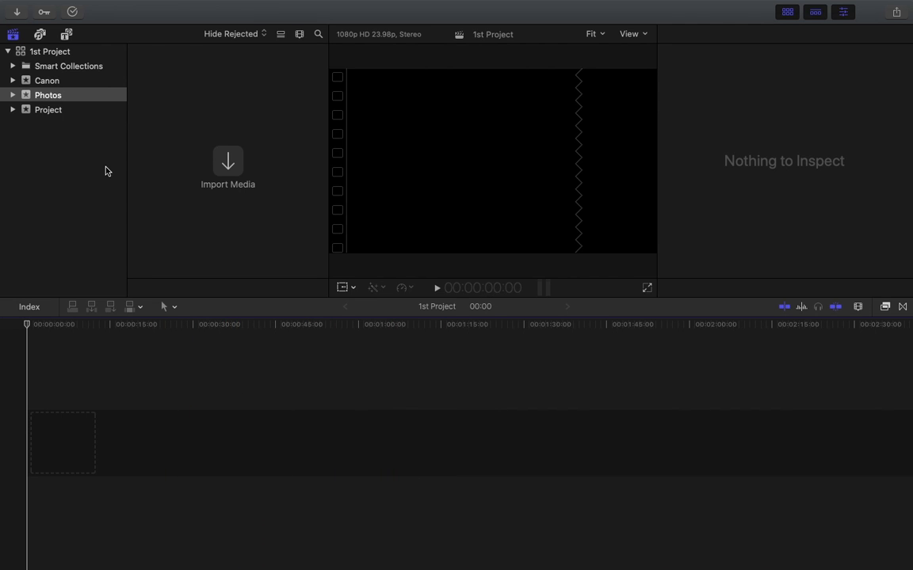
click(49, 110)
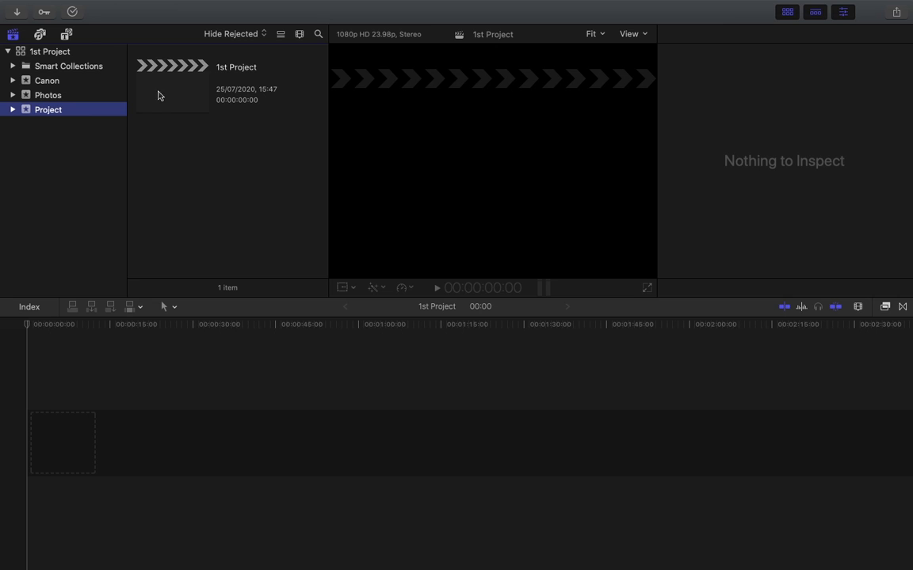
- Select the Canon event in the 1st Project library and open the Media Import window for it
click(45, 83)
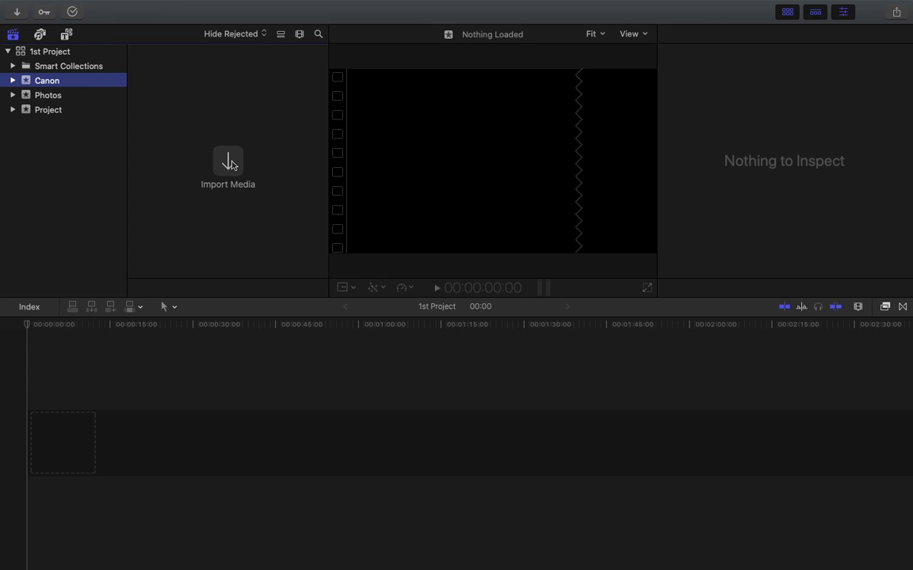
click(110, 8)
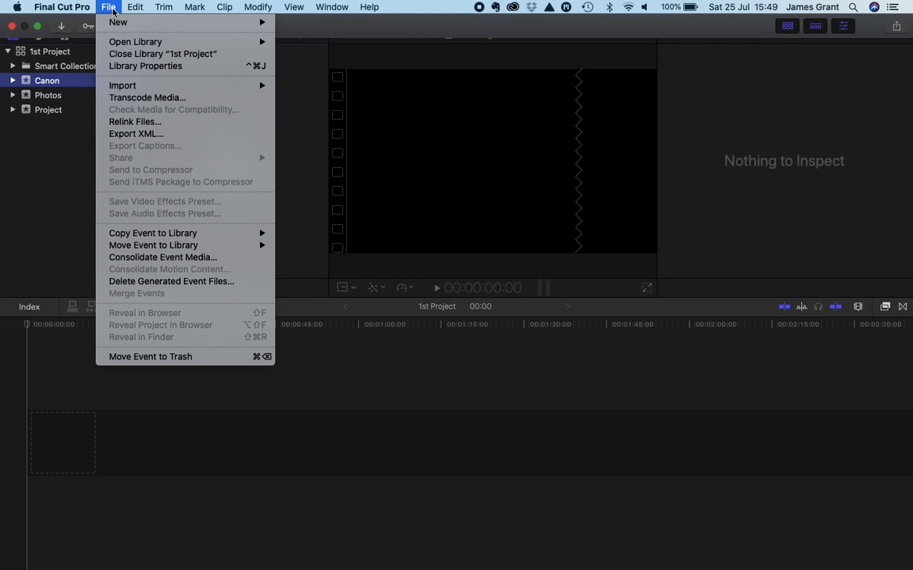
mouse_move(230, 89)
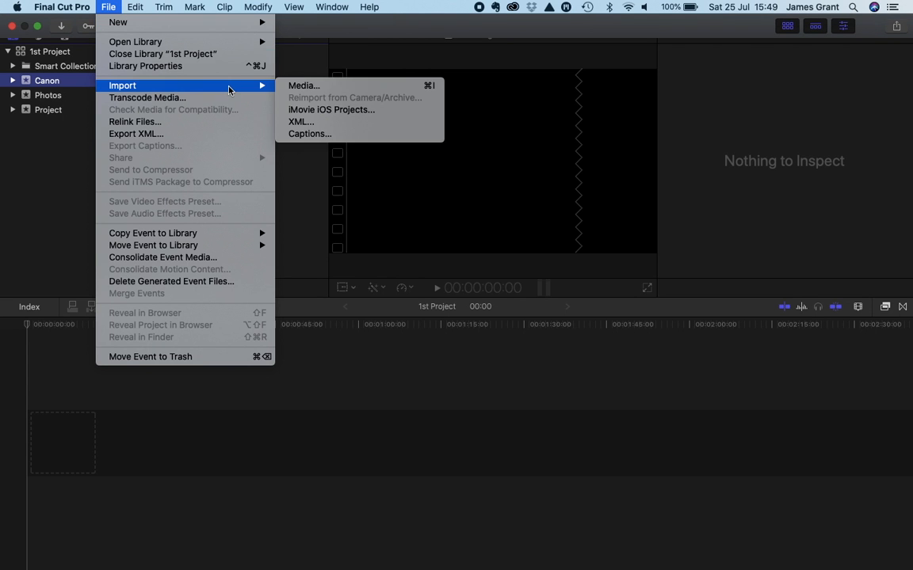
click(347, 86)
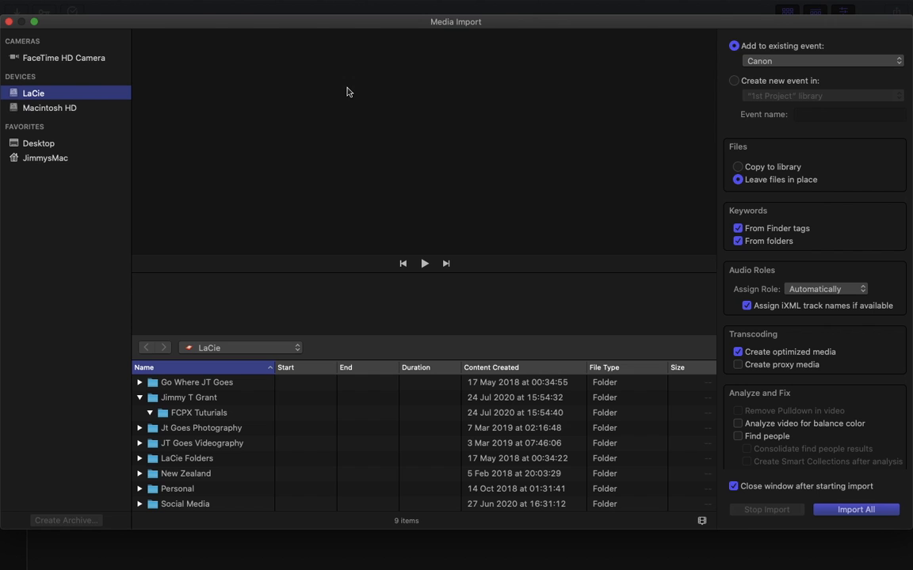
- Expand the LaCie drive's Go Where JT Goes folder down through London and Videos to list the clips in the Canon folder
click(139, 383)
scroll(182, 427, down, 4)
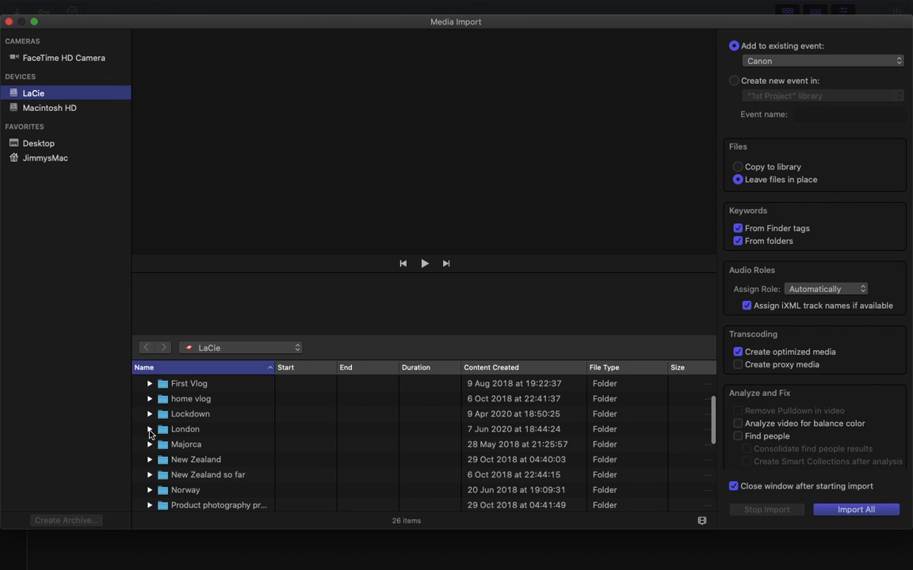
click(149, 428)
click(159, 446)
scroll(182, 449, down, 4)
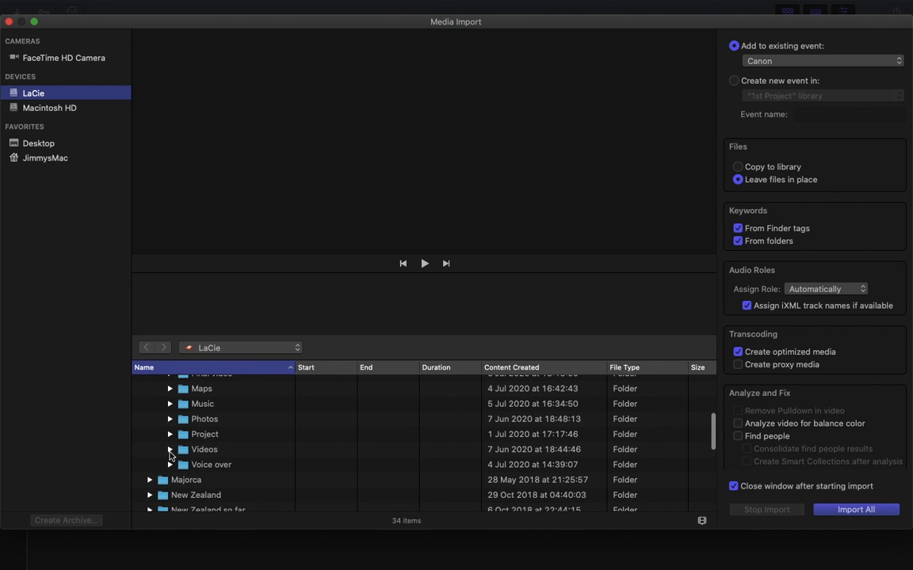
click(169, 450)
scroll(176, 443, down, 2)
click(180, 438)
scroll(180, 440, down, 3)
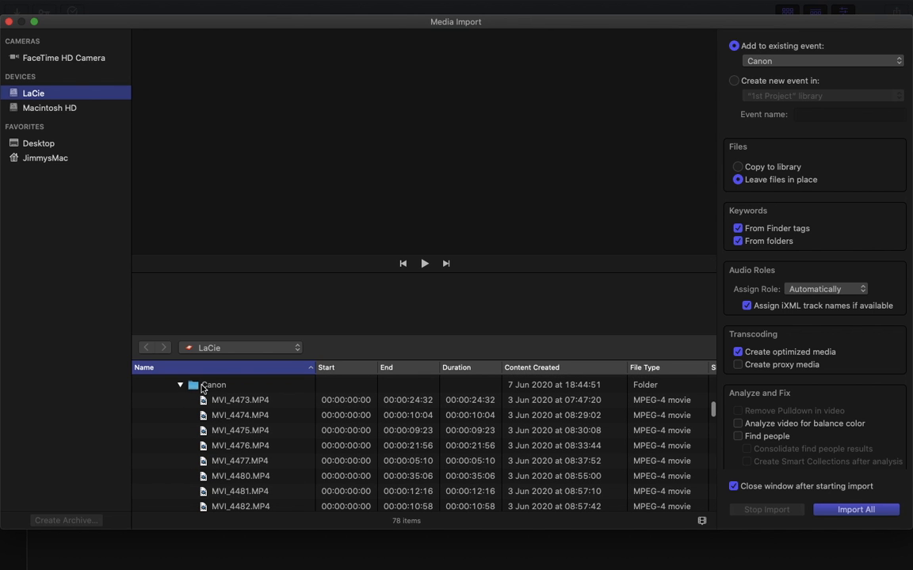
- Select all clips in the Canon folder from MVI_4473.MP4 through MVI_4522.MP4 and import them into the Canon event
scroll(235, 429, down, 5)
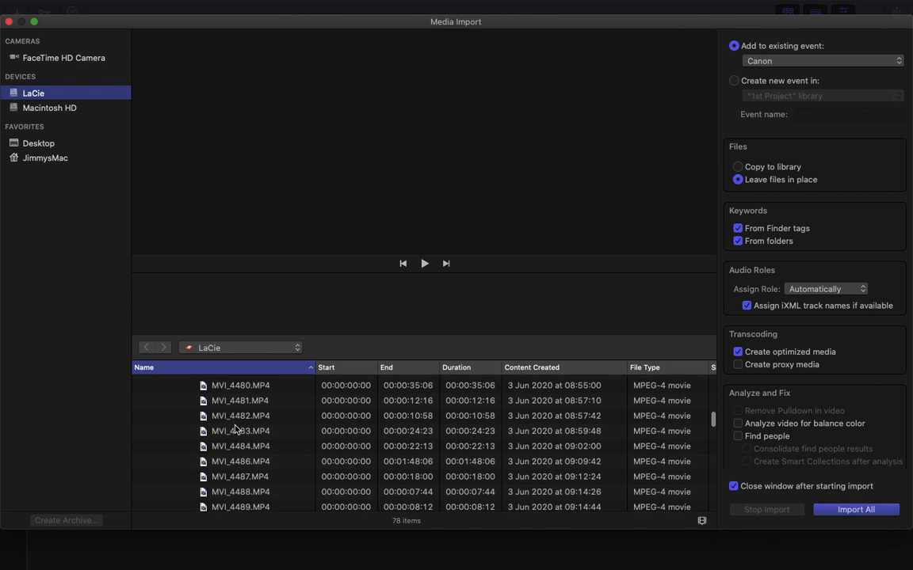
scroll(235, 428, up, 10)
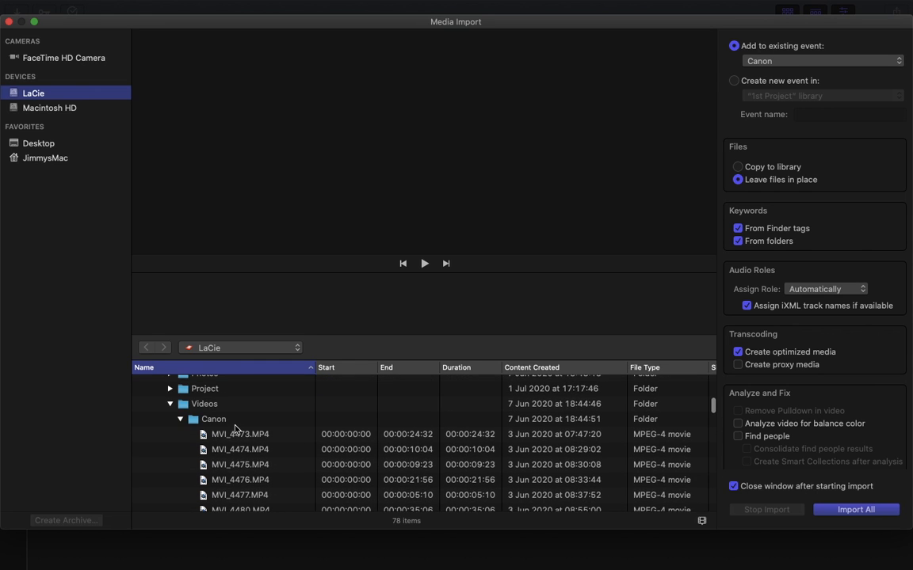
click(227, 425)
scroll(227, 441, down, 15)
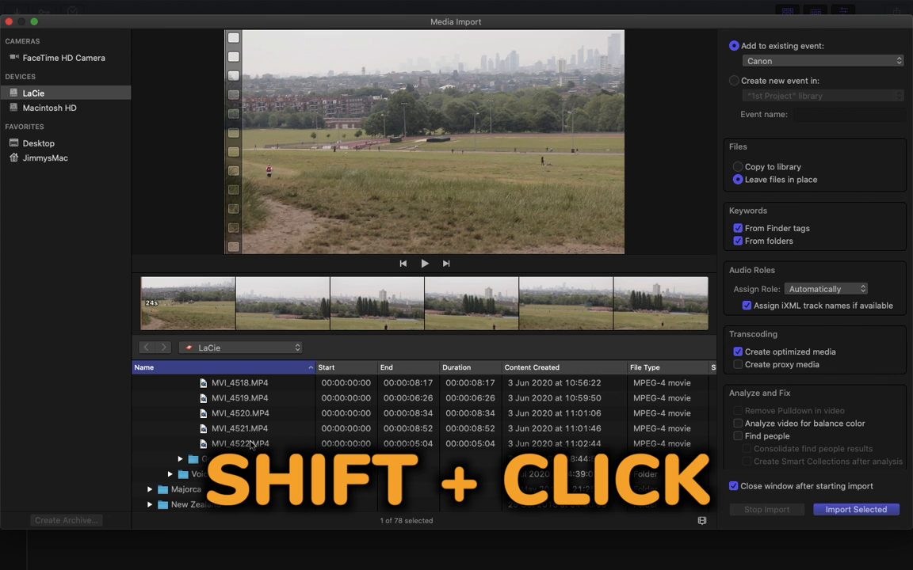
shift+click(251, 444)
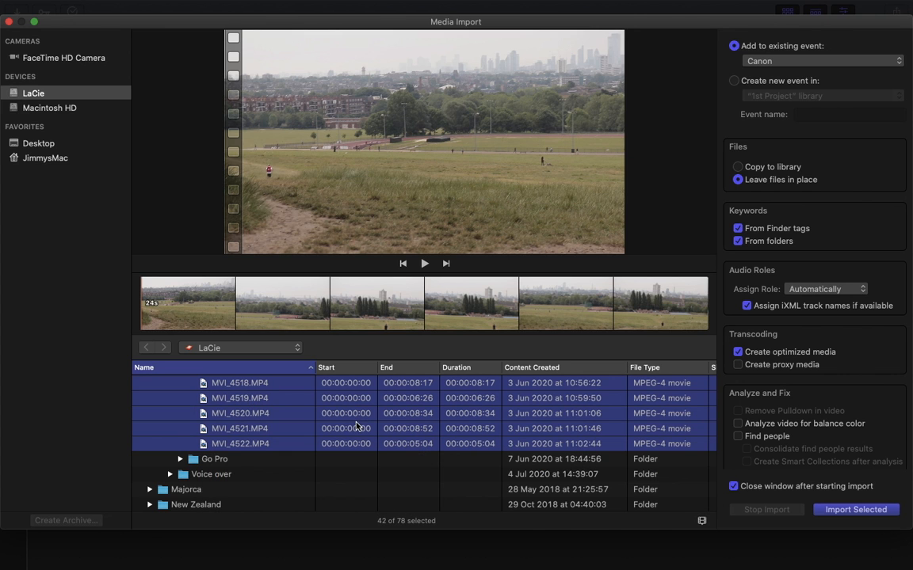
click(856, 511)
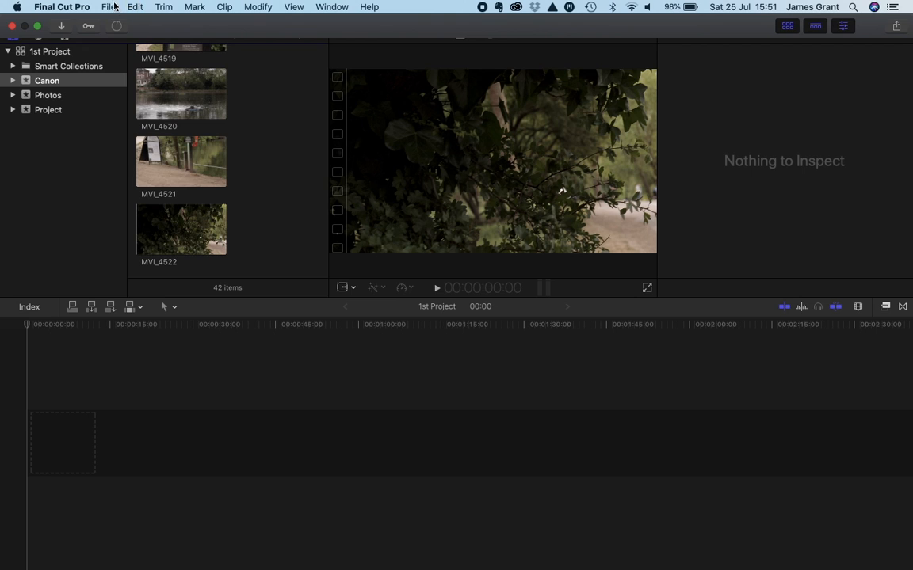
- Open the recent Hamstead Heath library and load the Hampstead Heath project from its Project event into the timeline
click(109, 7)
mouse_move(149, 40)
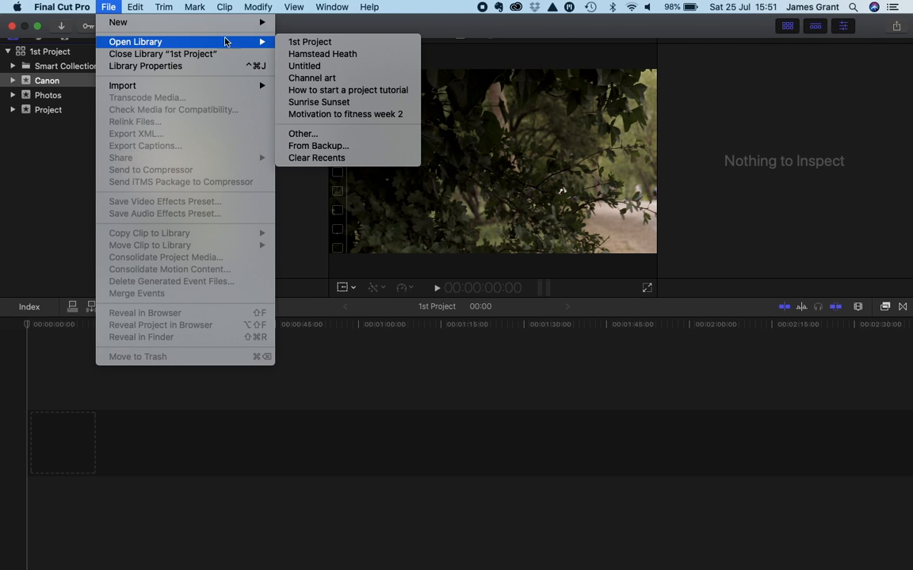
click(322, 55)
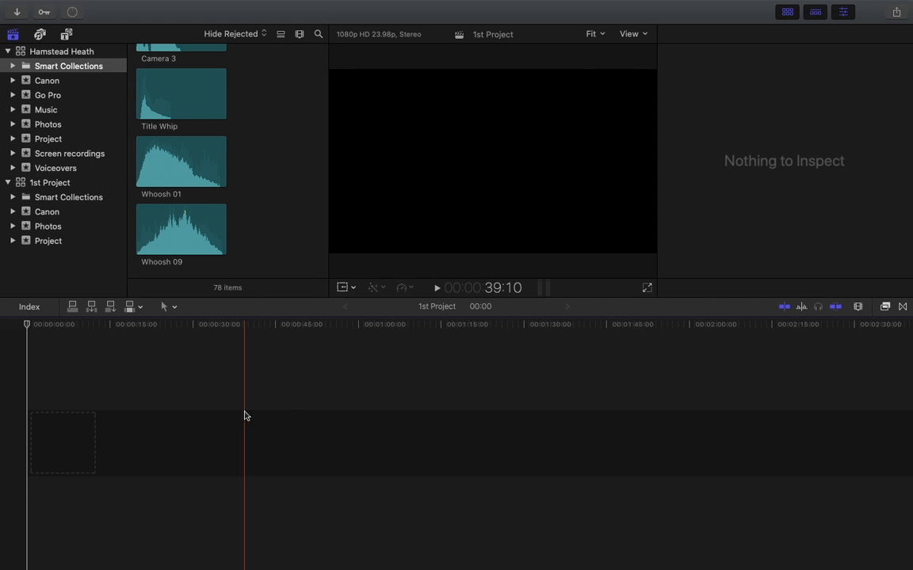
click(52, 139)
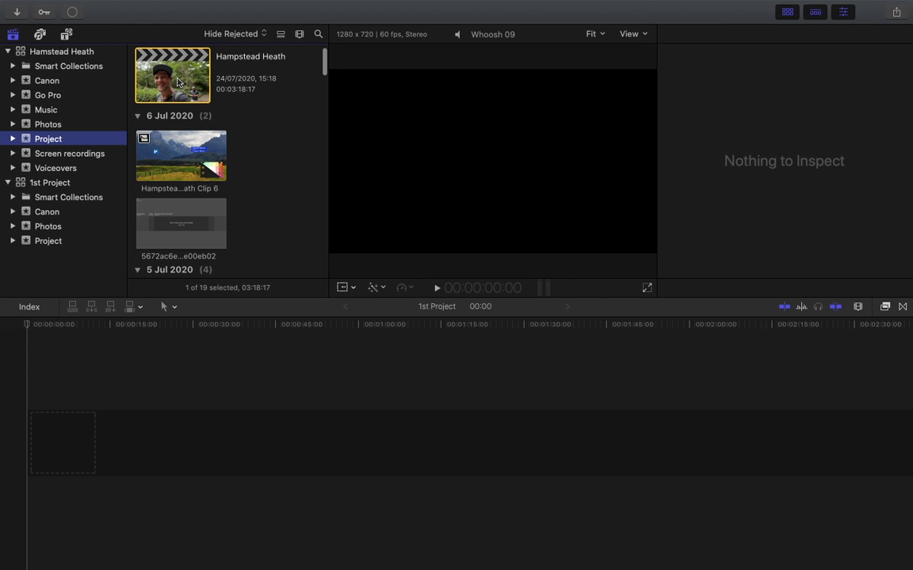
double_click(178, 81)
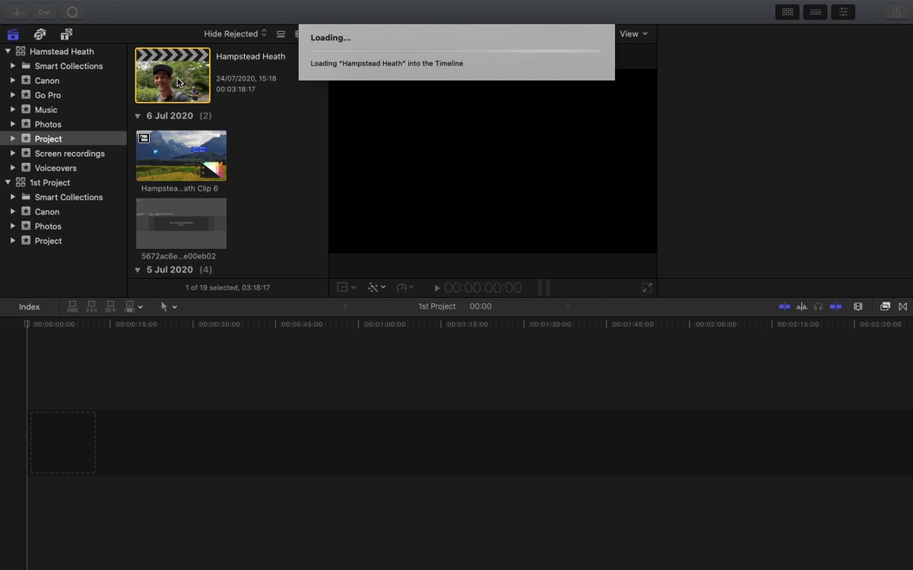